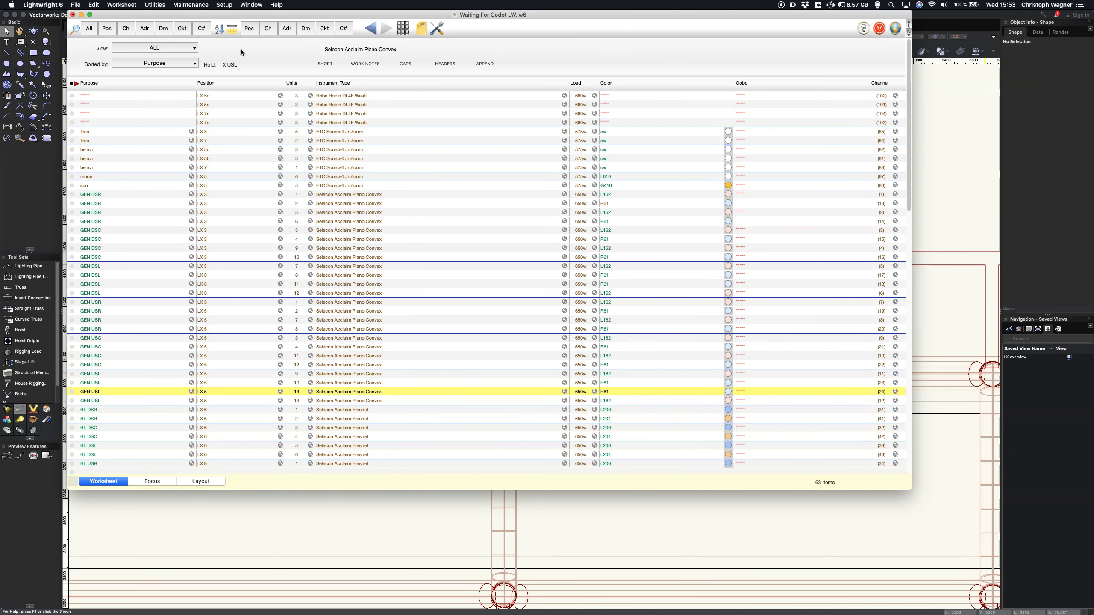
# Step: Open the Color Frame maintenance list, after briefly viewing the instrument type list
pyautogui.click(238, 43)
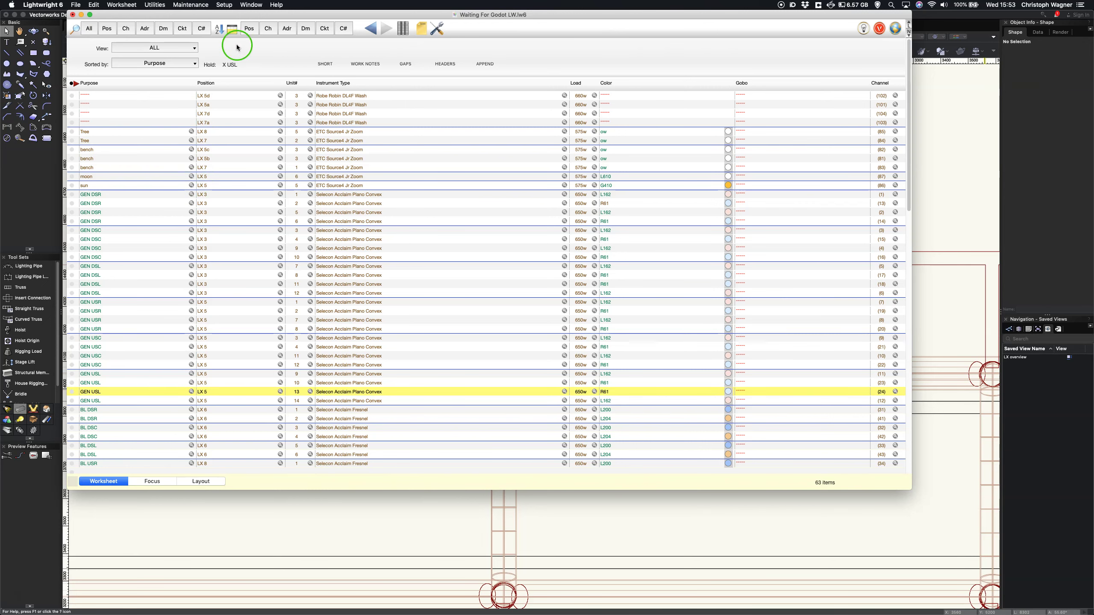
pyautogui.click(185, 3)
pyautogui.click(185, 13)
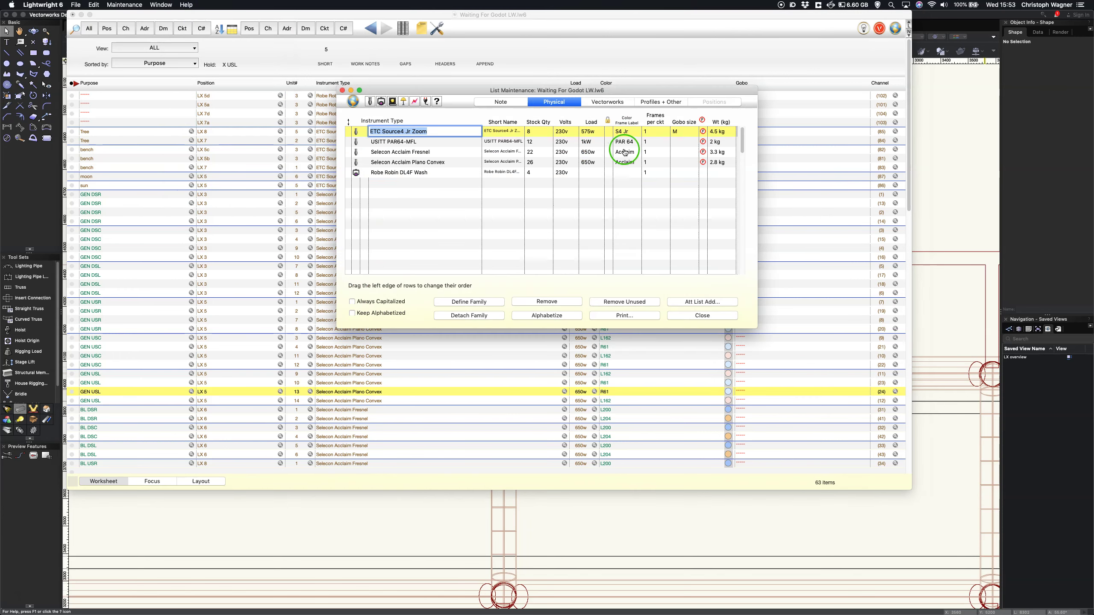
pyautogui.click(676, 316)
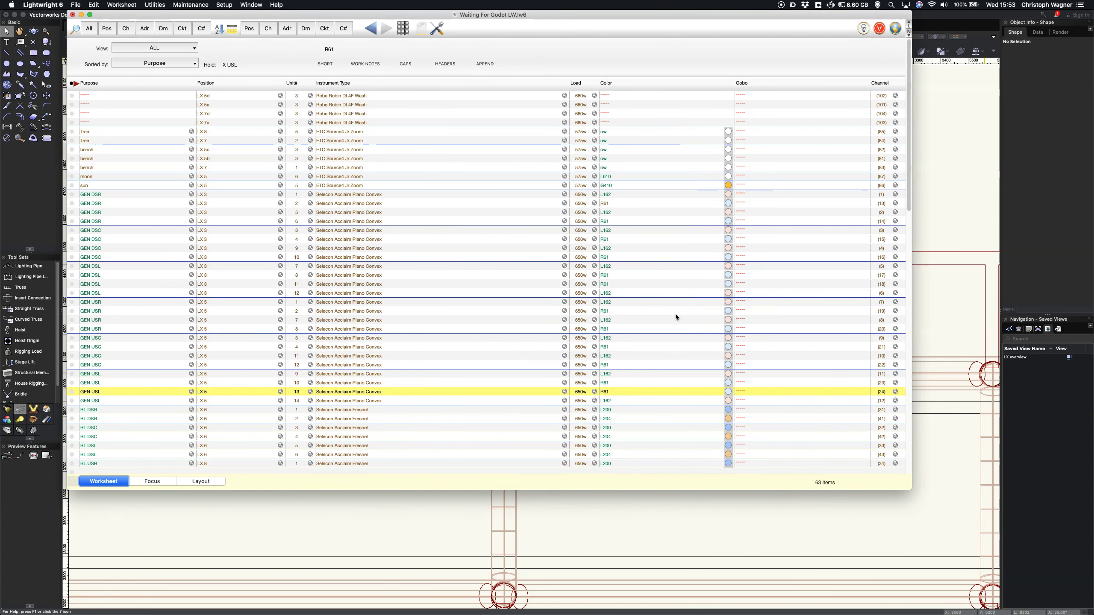
pyautogui.click(184, 4)
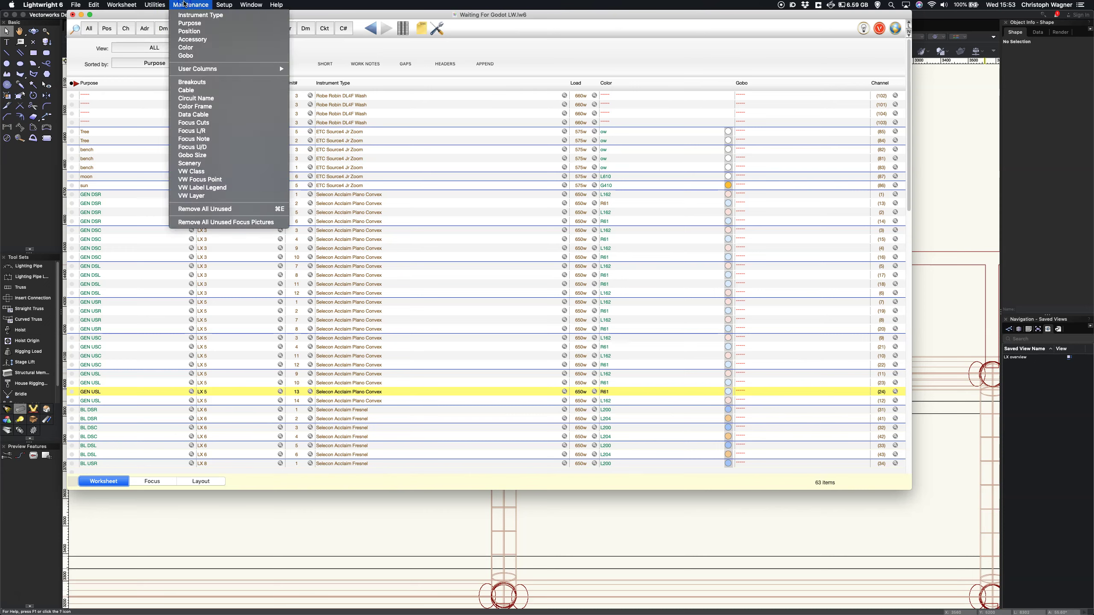
pyautogui.click(201, 107)
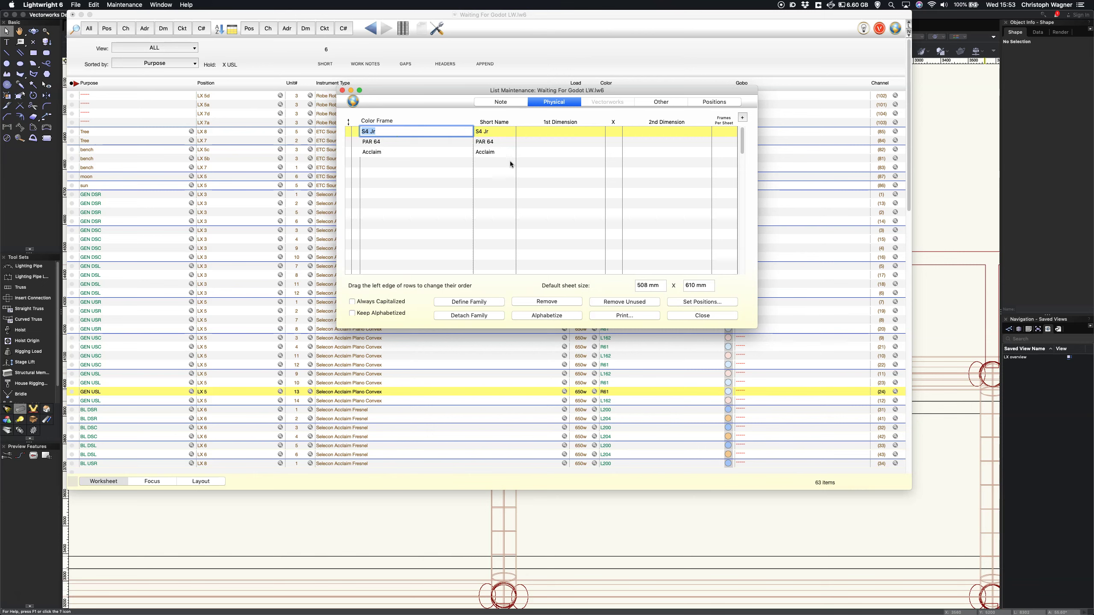
# Step: Set the S4 Jr frame's dimensions to 190 × 190 mm
pyautogui.click(534, 130)
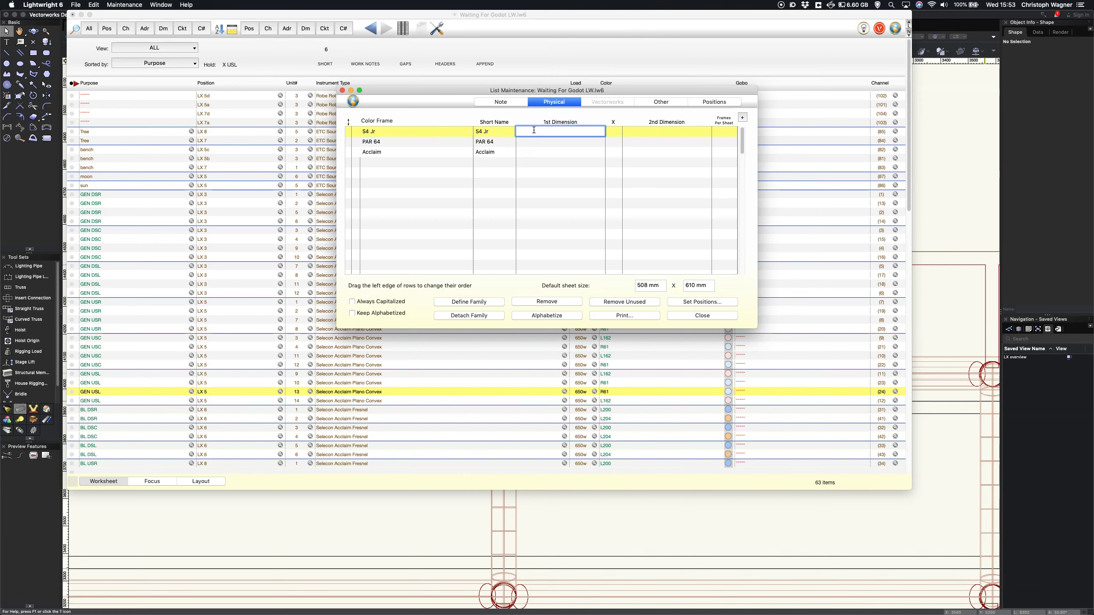
pyautogui.write('190')
pyautogui.click(585, 142)
pyautogui.click(585, 134)
pyautogui.write('190')
pyautogui.press('Return')
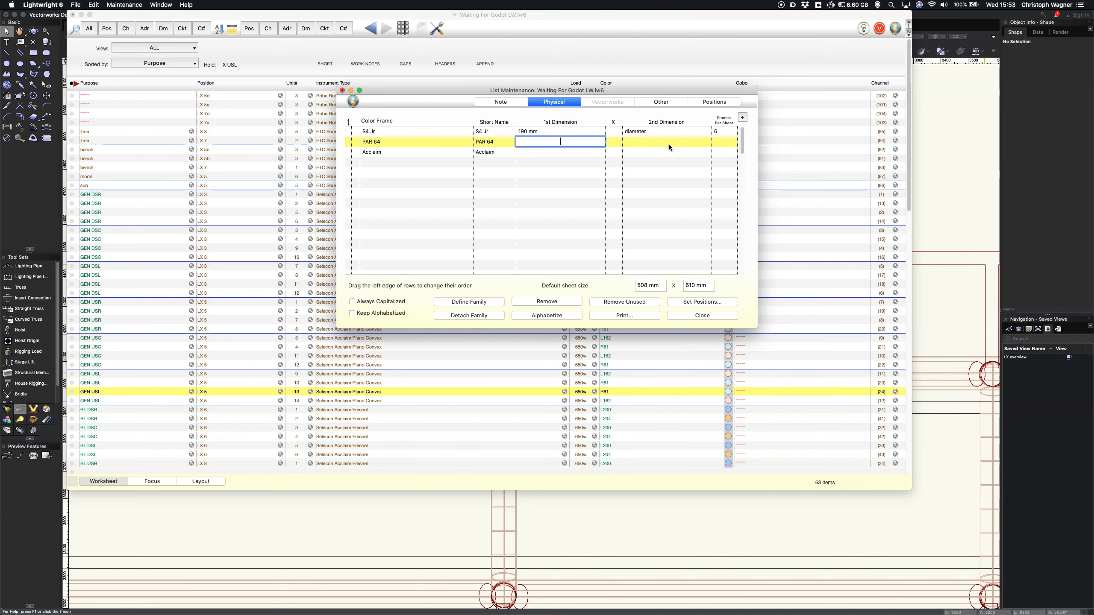
pyautogui.click(647, 132)
pyautogui.write('190')
pyautogui.press('Return')
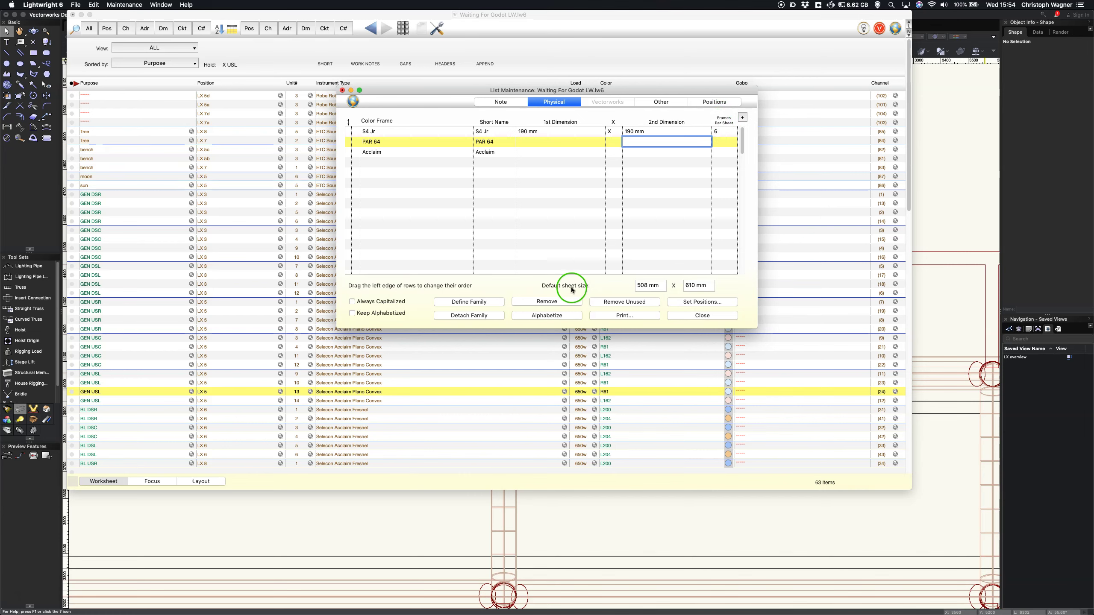
# Step: Size the PAR 64 frame 250 × 250 mm and the Acclaim frame 125 × 125 mm
pyautogui.click(548, 142)
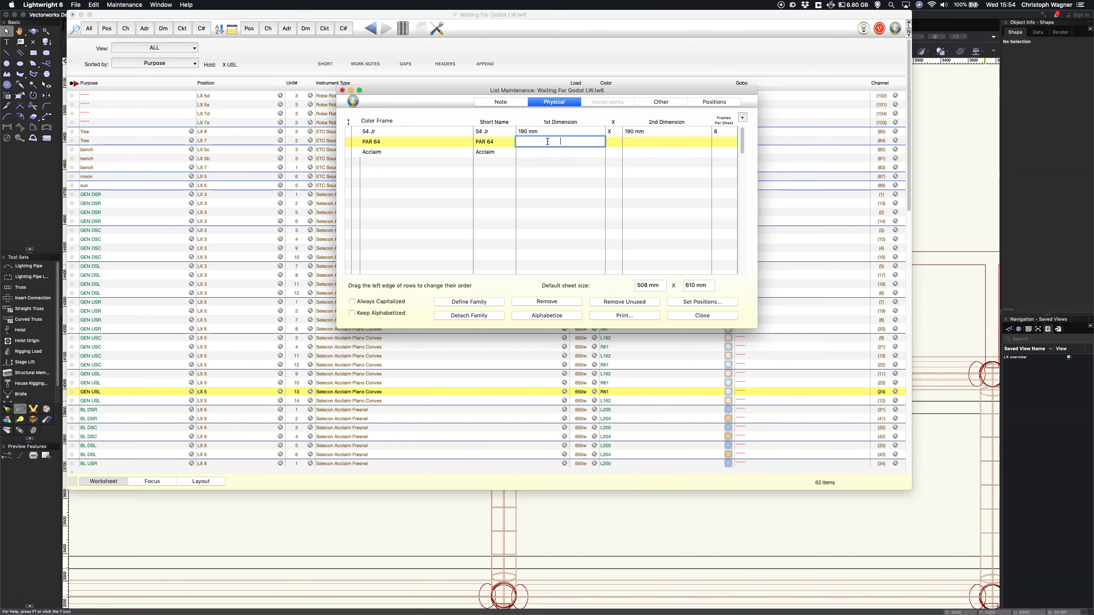
pyautogui.write('250')
pyautogui.press('Return')
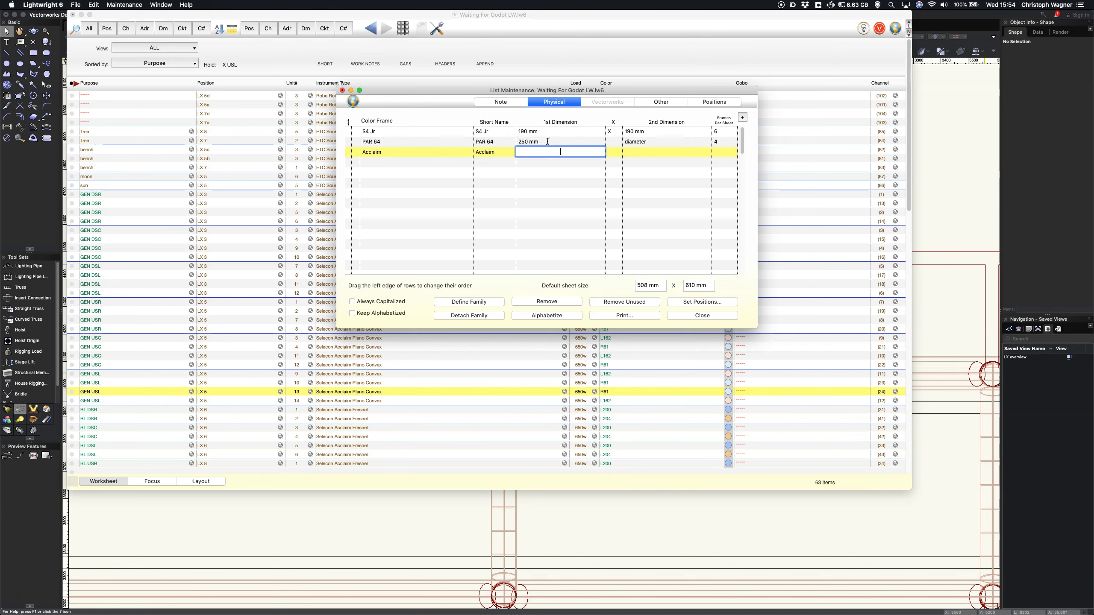
pyautogui.click(624, 142)
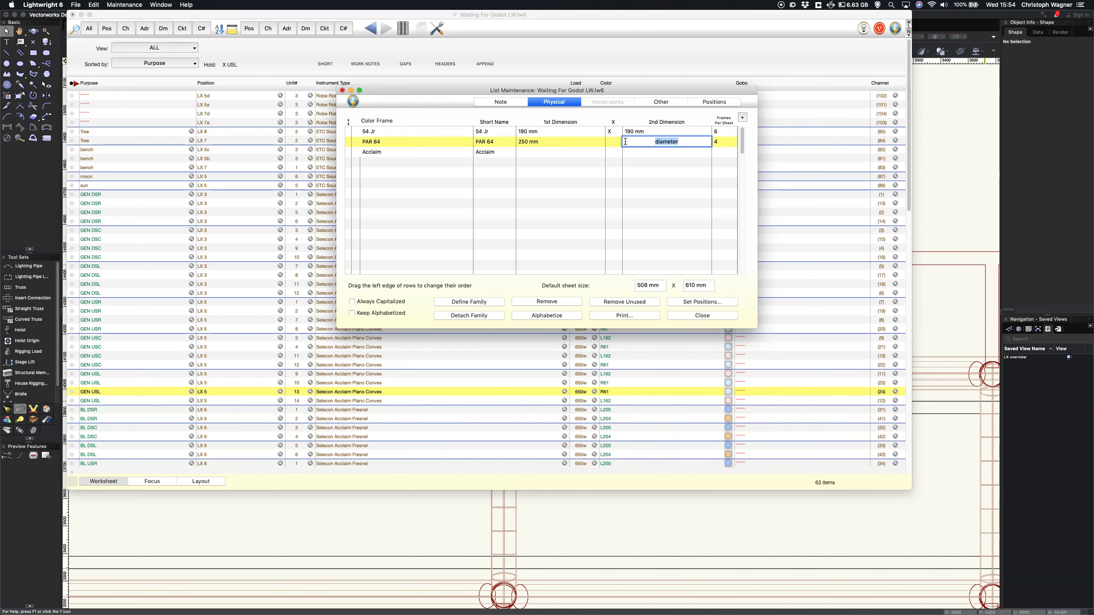
pyautogui.write('250')
pyautogui.press('Return')
pyautogui.click(524, 154)
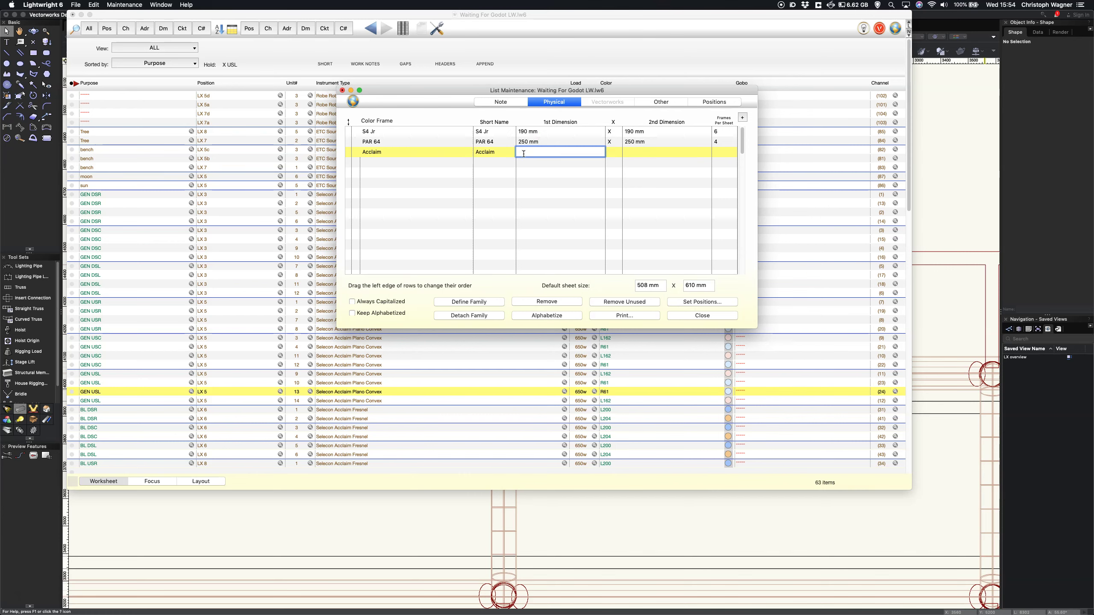
pyautogui.write('125')
pyautogui.press('Return')
pyautogui.click(662, 151)
pyautogui.write('125')
pyautogui.press('Return')
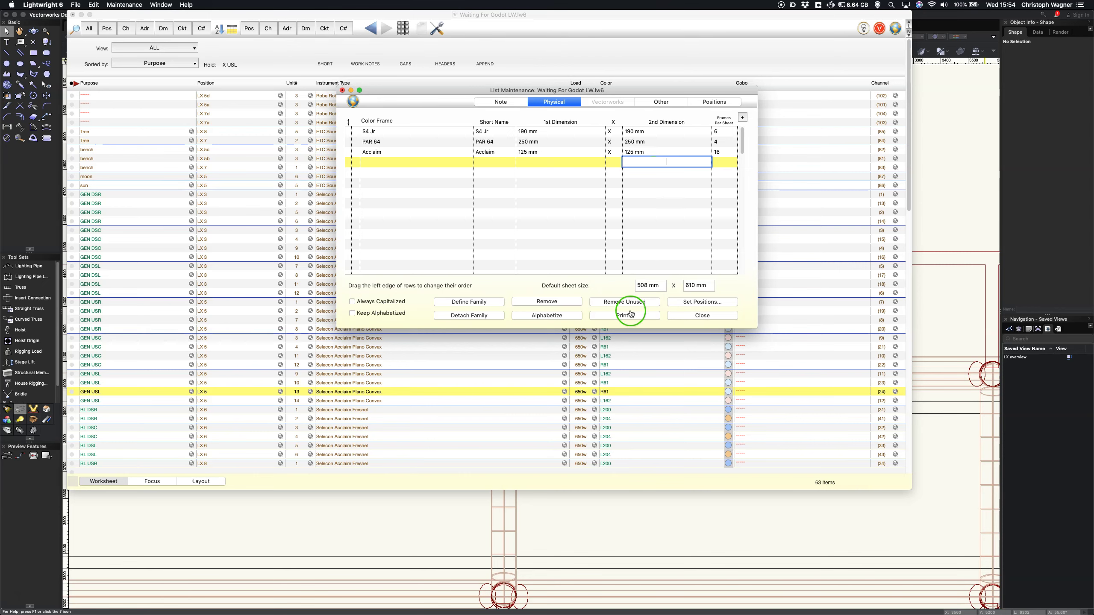
# Step: Enter 1220 mm as the default gel sheet width
pyautogui.click(647, 286)
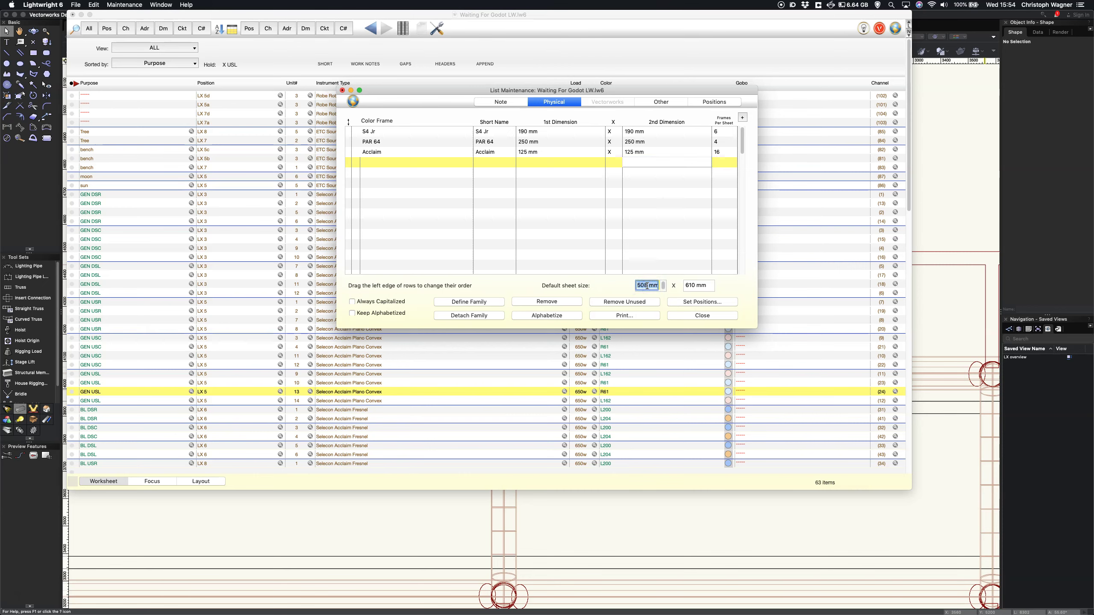
pyautogui.write('1220')
pyautogui.press('Return')
pyautogui.write('1220')
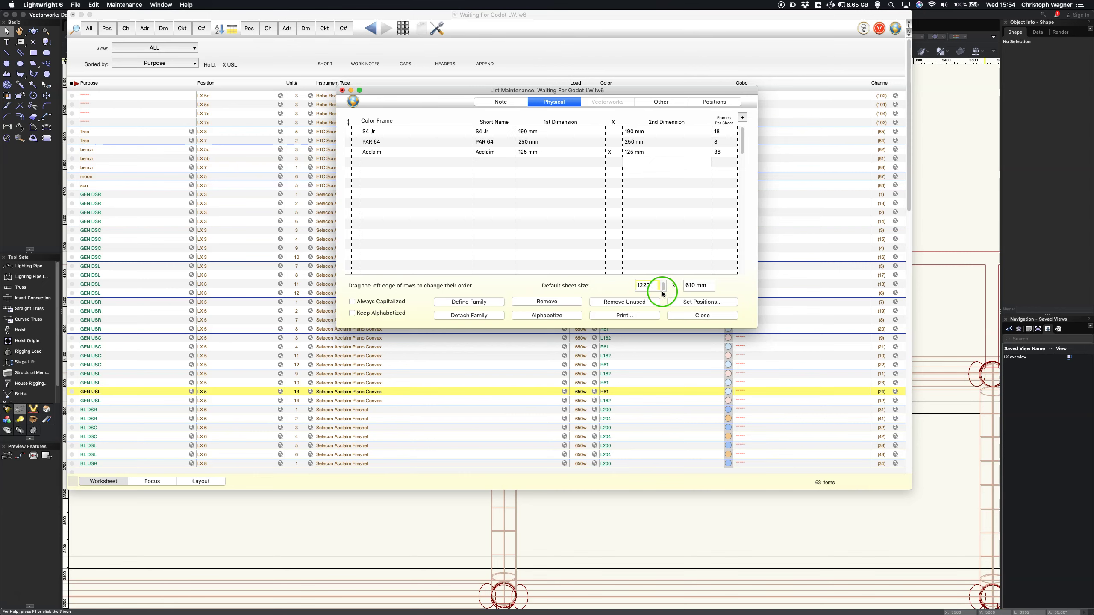
pyautogui.press('Tab')
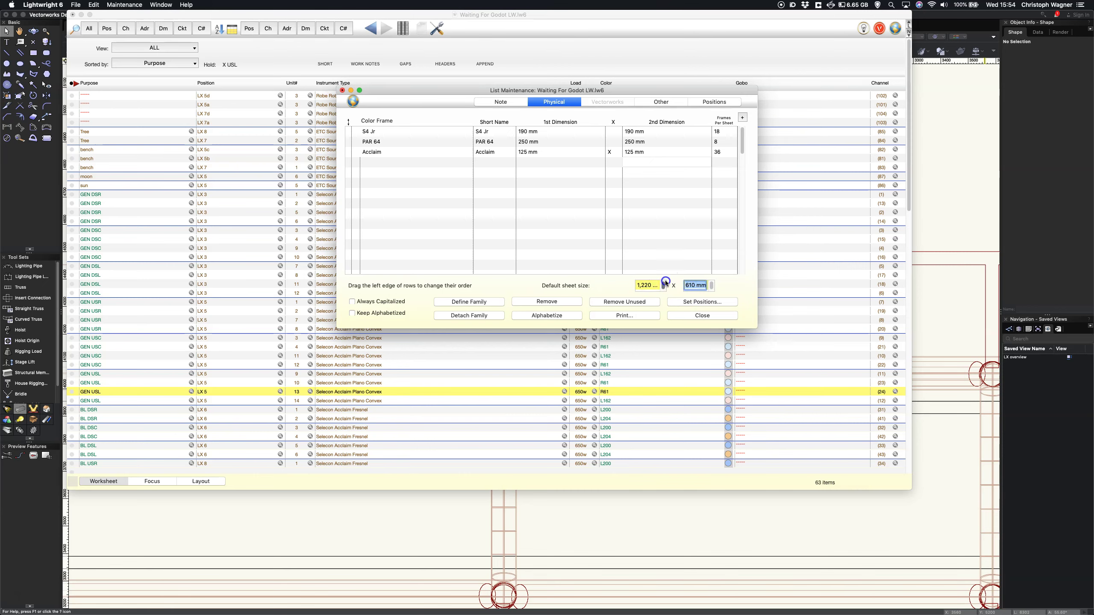
pyautogui.click(658, 286)
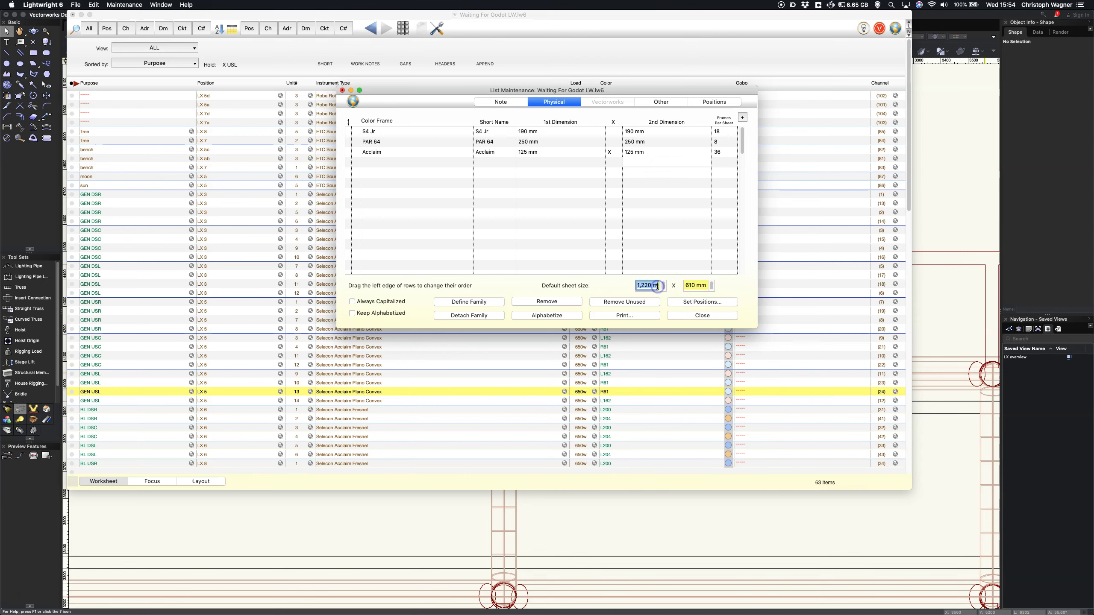
pyautogui.press('BackSpace')
pyautogui.write('1220')
pyautogui.press('Return')
# Step: Set the default sheet height to 530 mm, yielding 12, 8 and 36 frames per sheet
pyautogui.press('Tab')
pyautogui.press('BackSpace')
pyautogui.write('530')
pyautogui.press('Return')
pyautogui.click(642, 295)
pyautogui.click(610, 287)
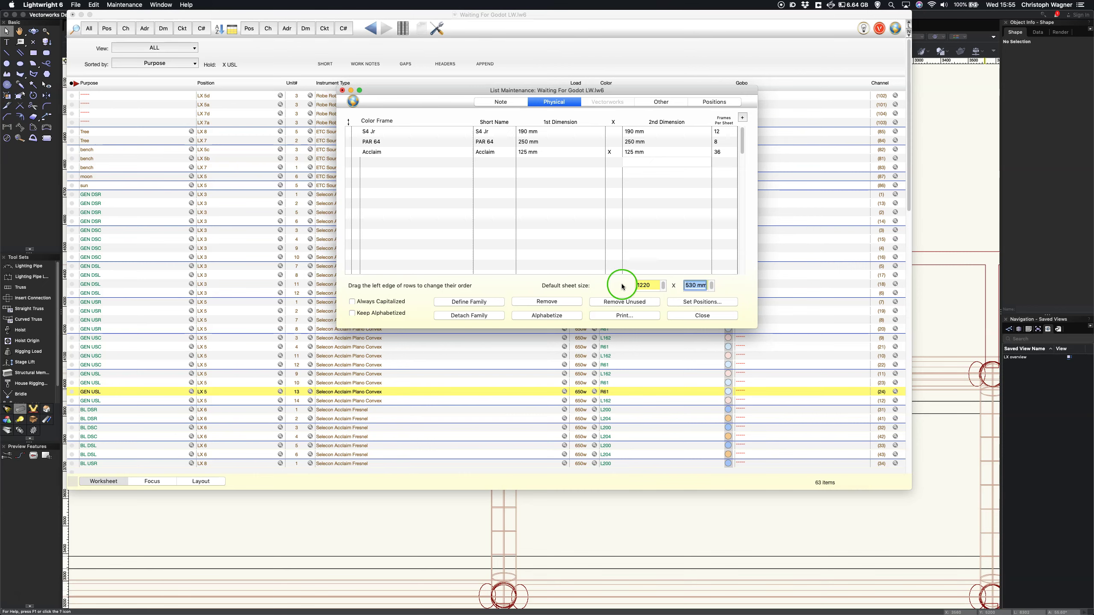
pyautogui.click(663, 287)
pyautogui.click(671, 314)
# Step: Close the Color Frame list and open the Color list with its sheet sizes
pyautogui.click(692, 315)
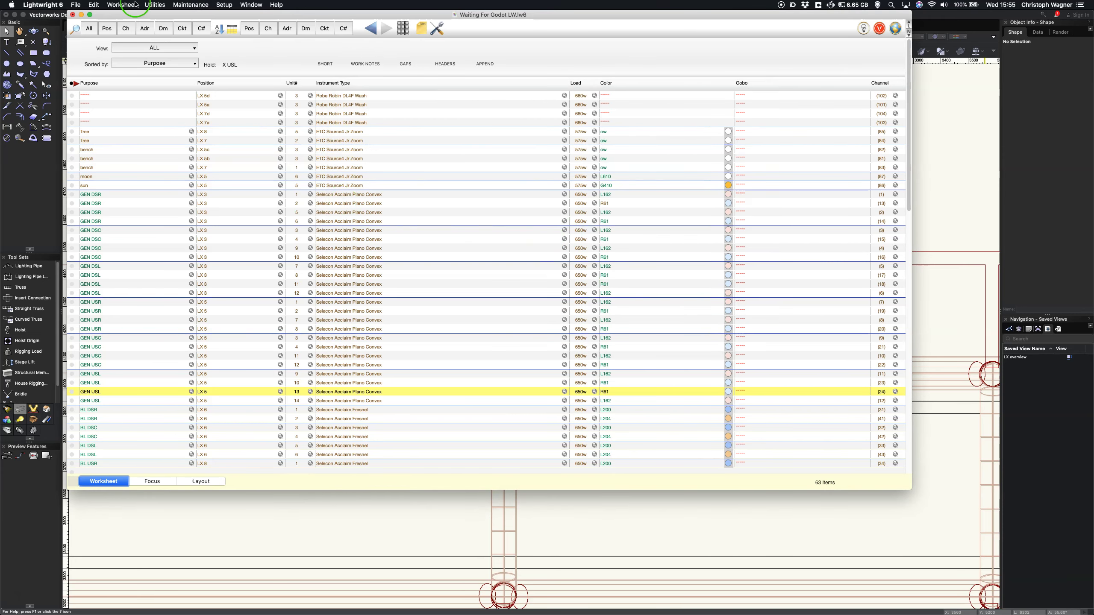
pyautogui.click(188, 6)
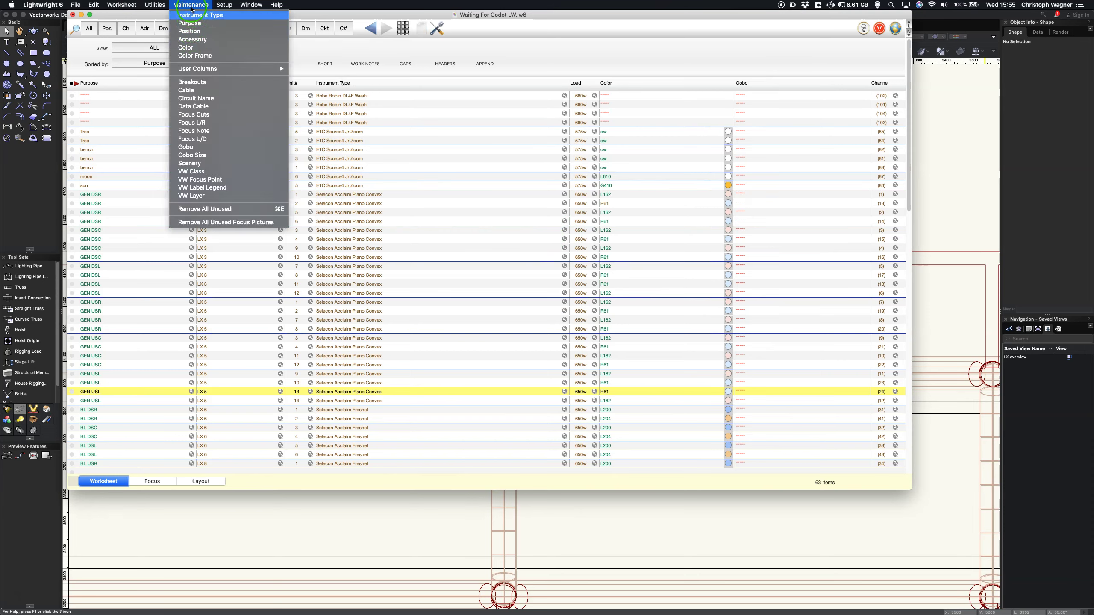
pyautogui.click(196, 49)
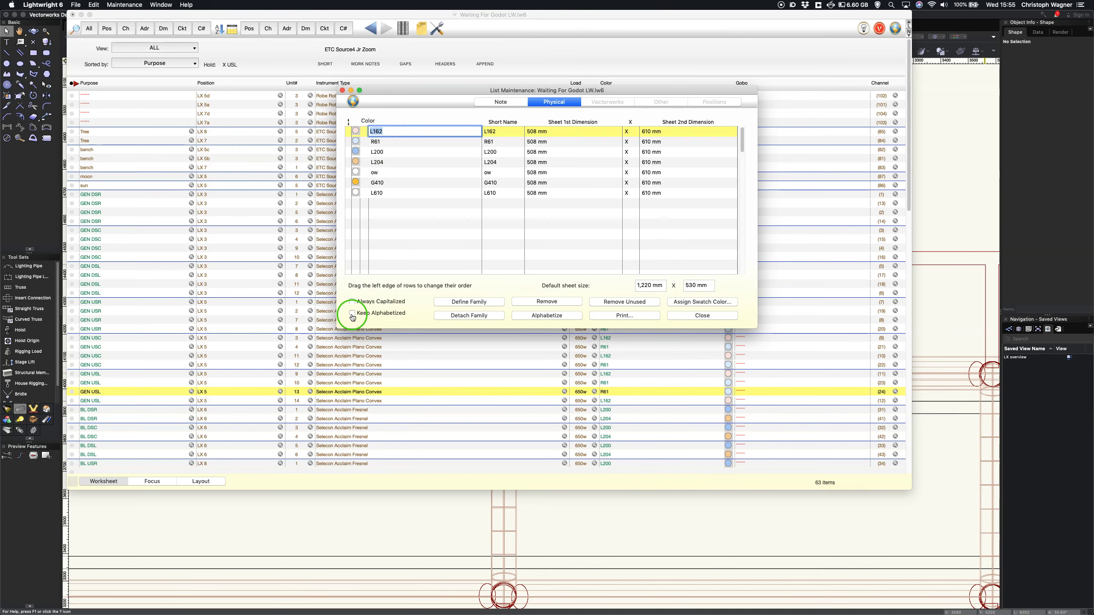
# Step: Alphabetize the seven gels, confirm with Yes, and turn on Keep Alphabetized
pyautogui.click(544, 316)
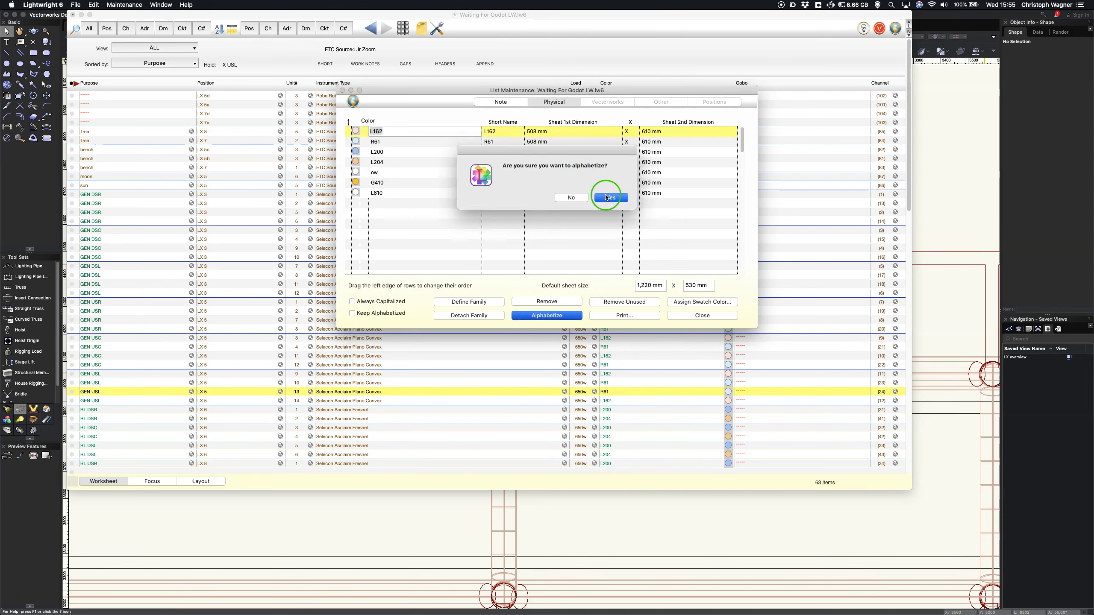
pyautogui.click(608, 198)
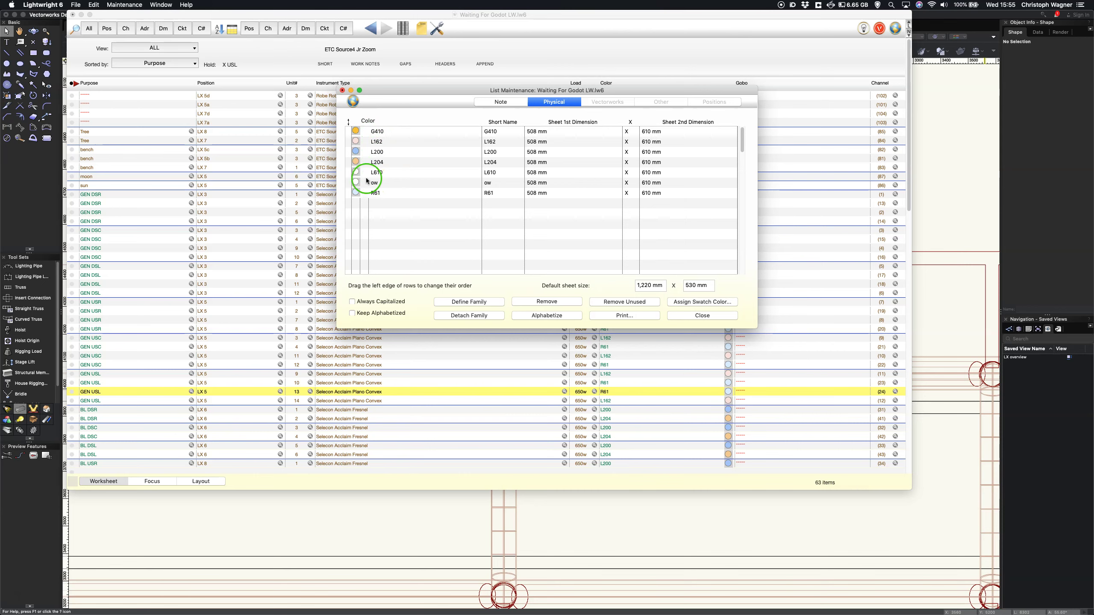
pyautogui.click(352, 315)
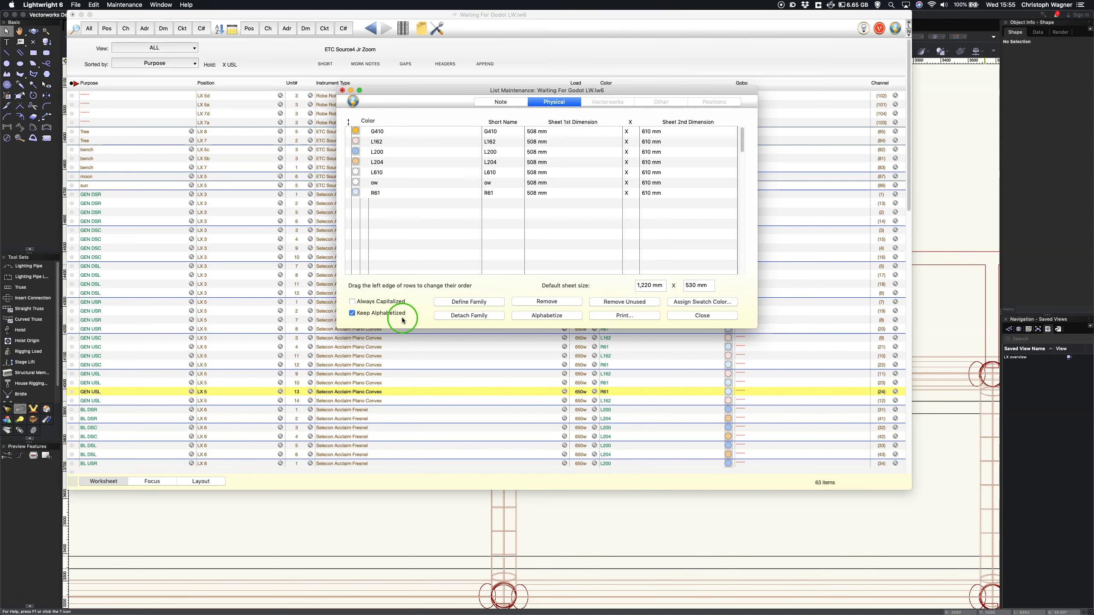
pyautogui.click(379, 144)
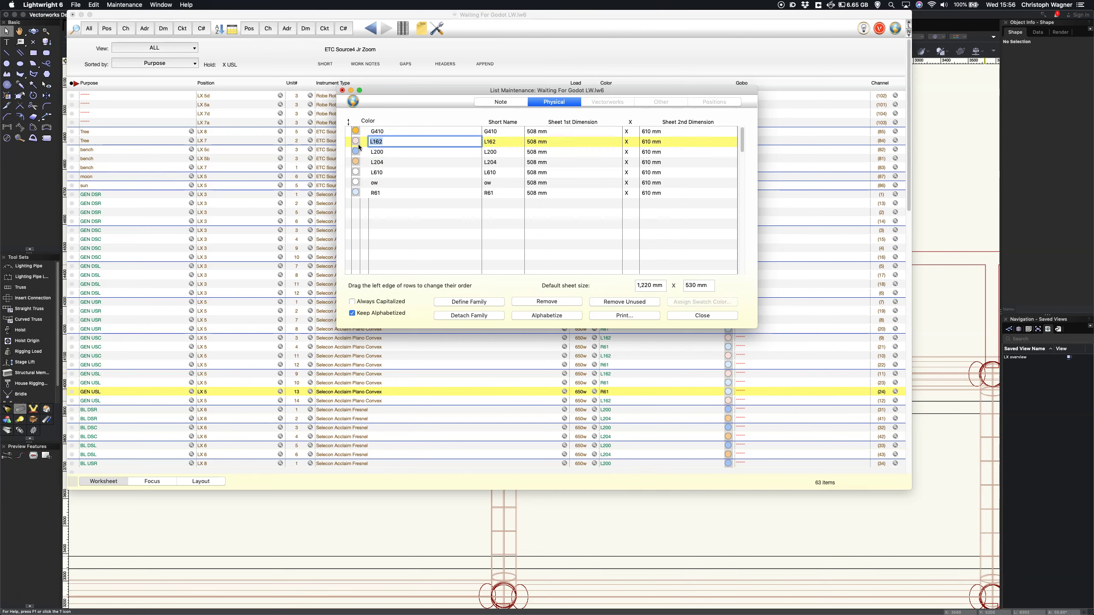